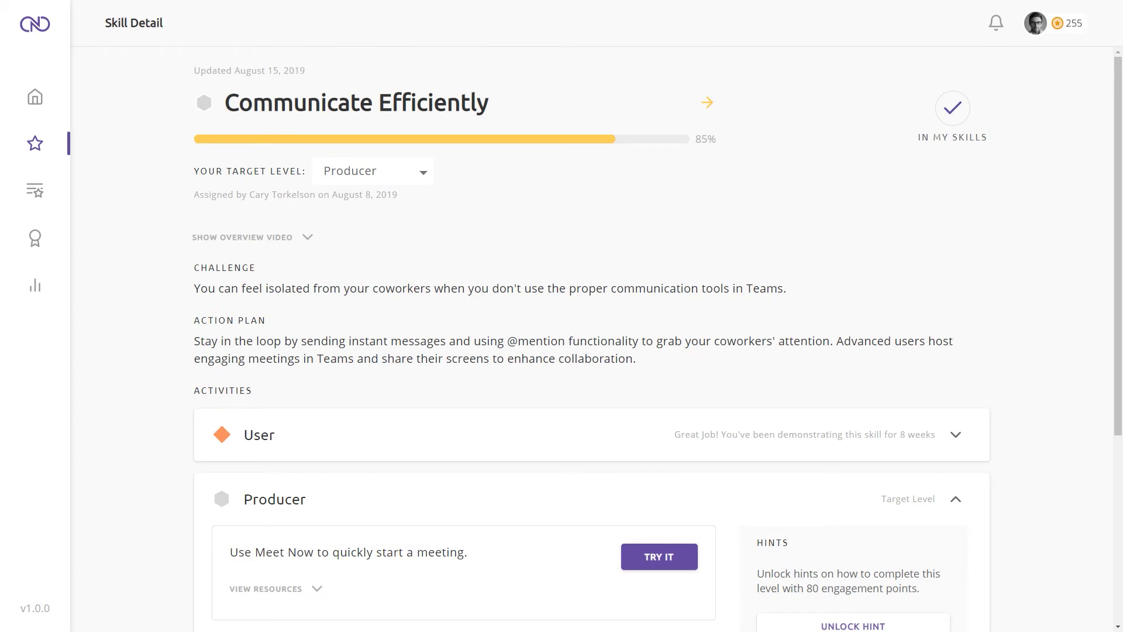
scroll(561, 351, "down", 2)
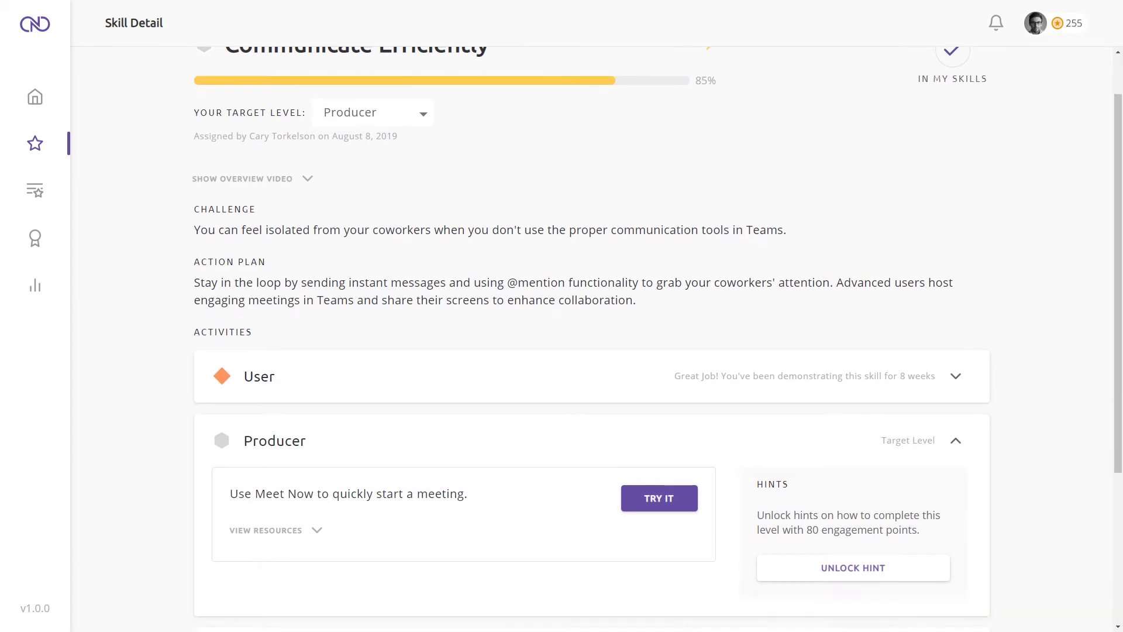
scroll(562, 352, "down", 2)
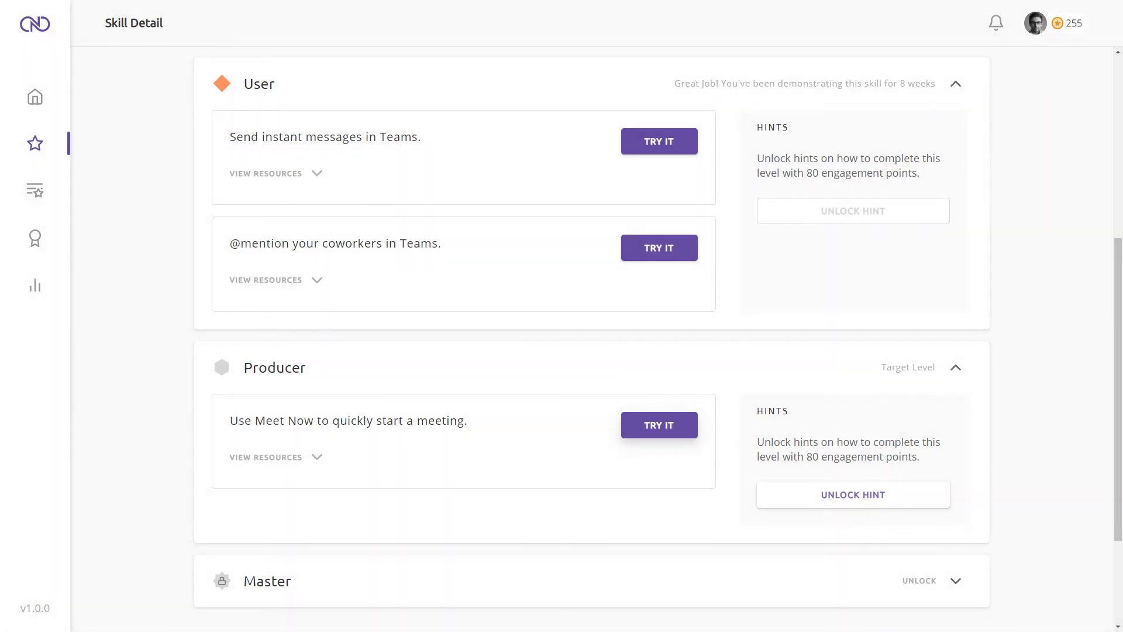
left_click(658, 425)
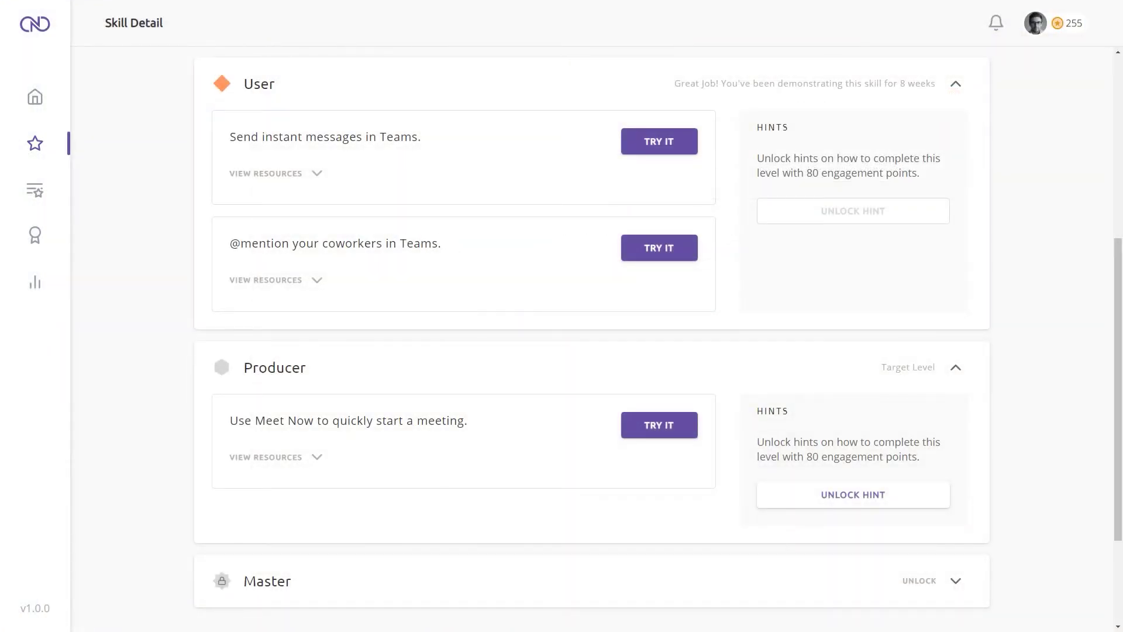
left_click(274, 280)
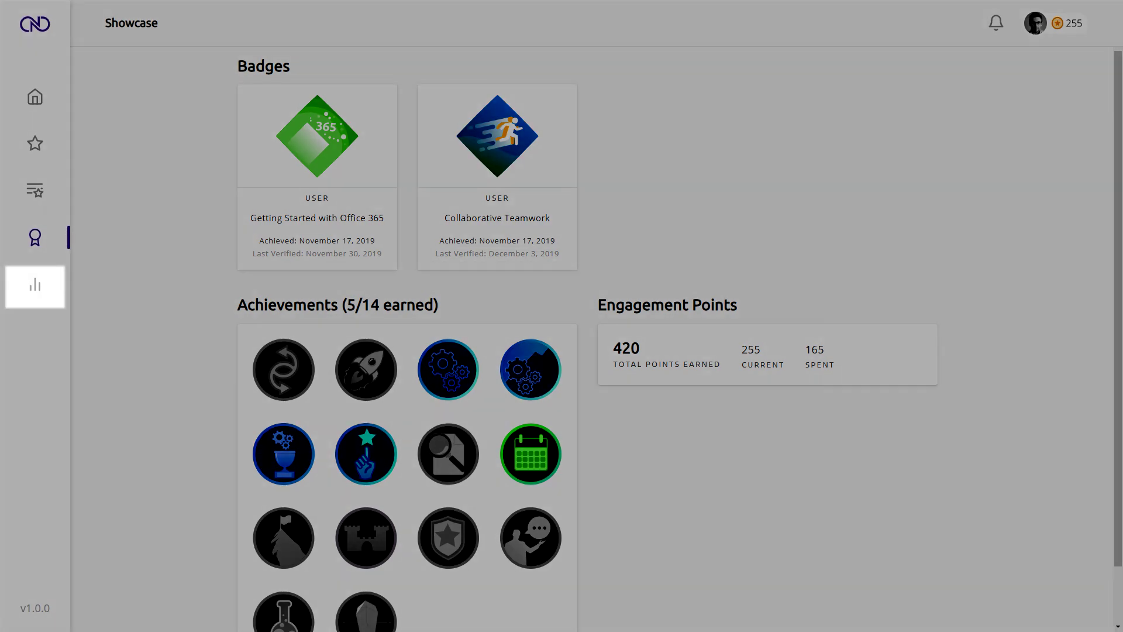
Open Insights from the left sidebar to see direct reports' maturity, skills and status
left_click(35, 284)
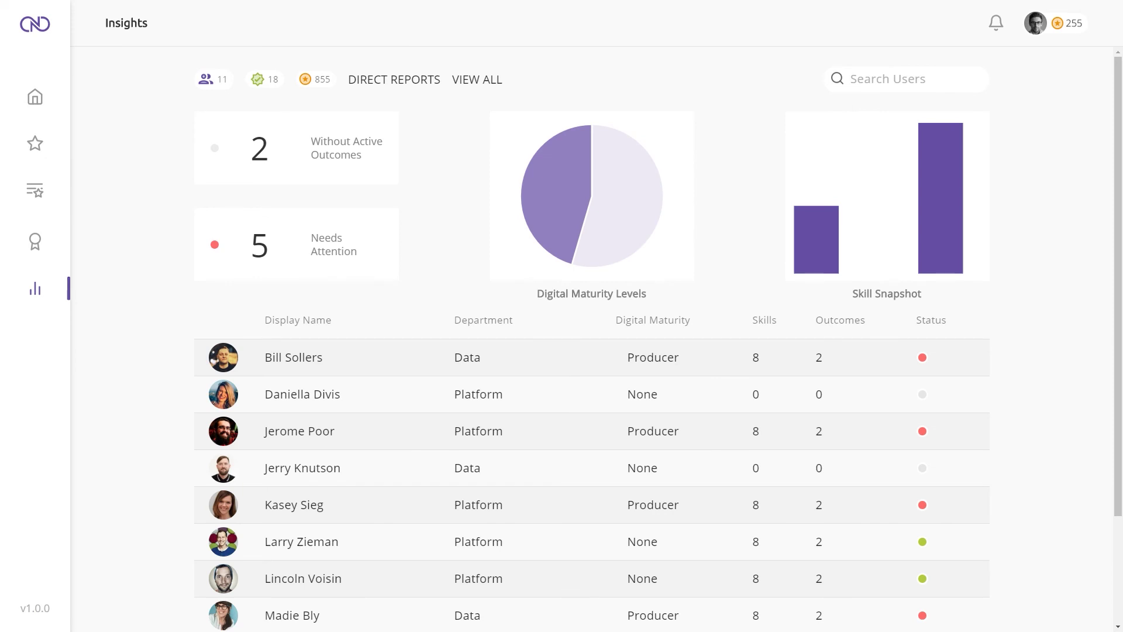